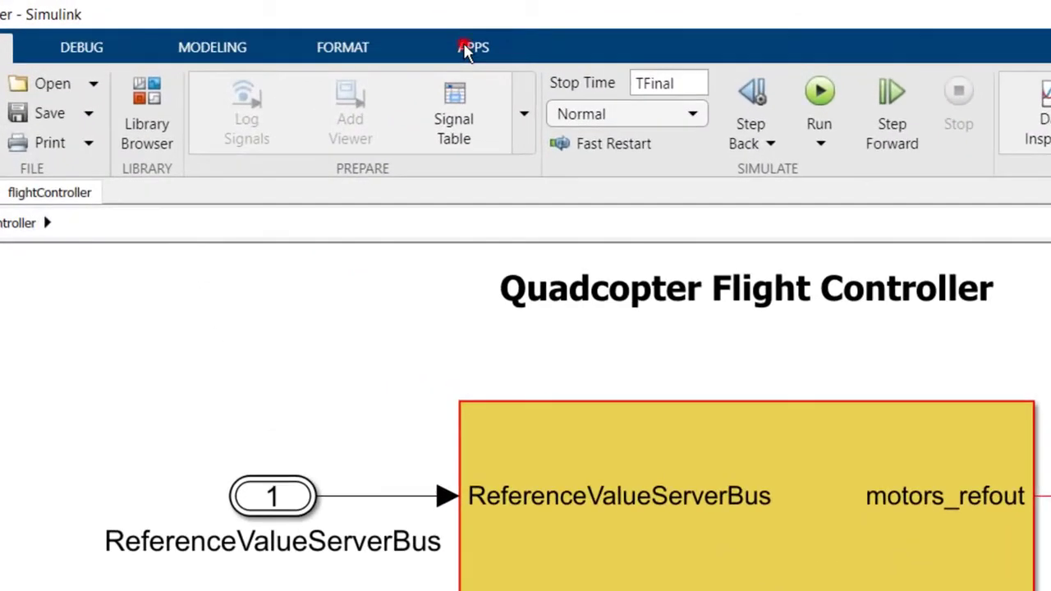
Switch to the Embedded Coder app and start a code build of flightController
left_click(324, 28)
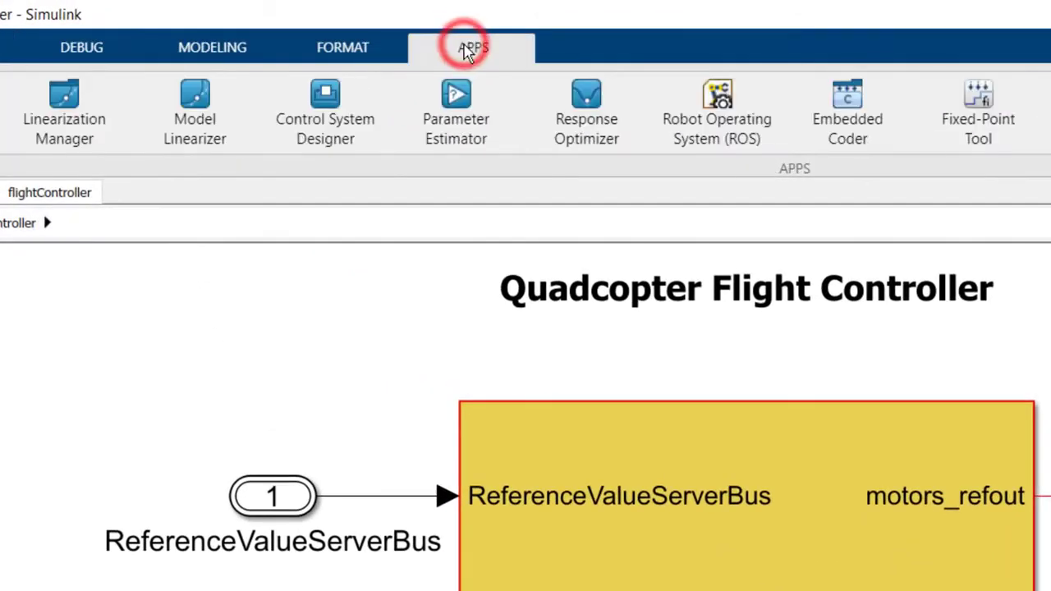
left_click(863, 107)
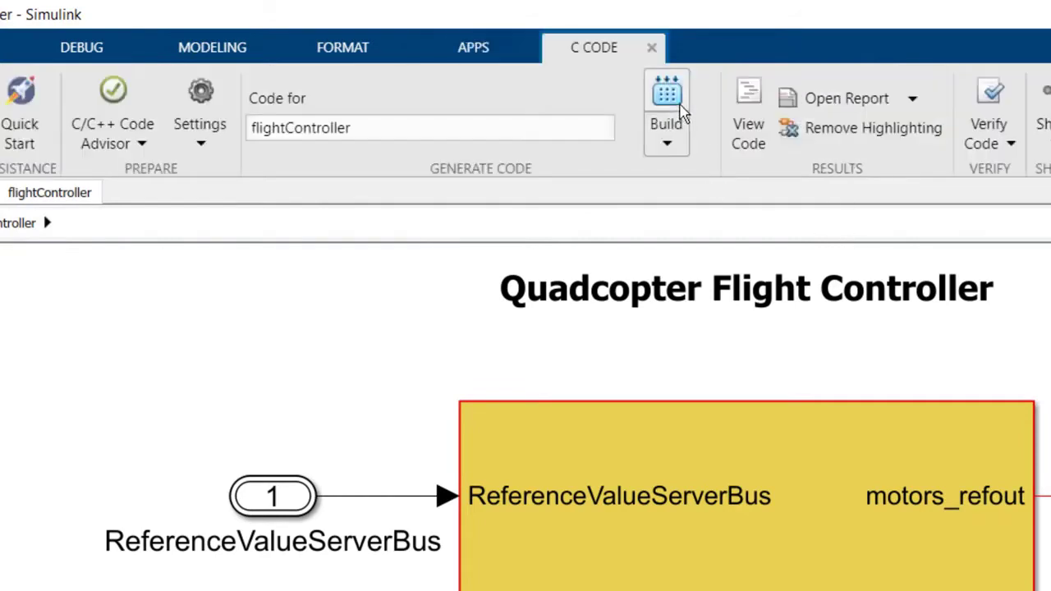
left_click(669, 103)
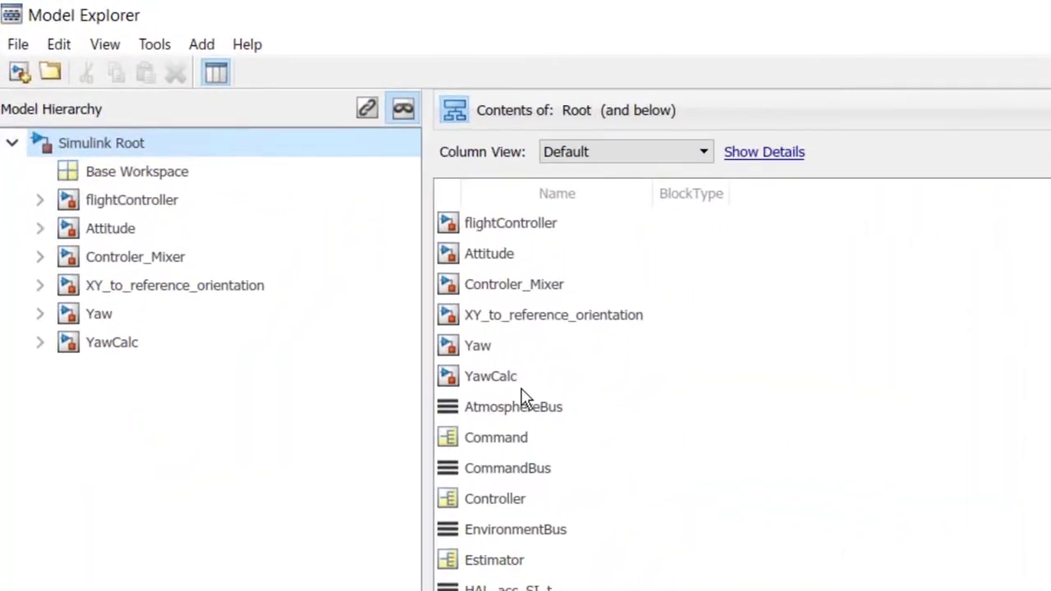
Expand flightController, list its Configurations, and bring up actions for Configuration (Active)
left_click(50, 200)
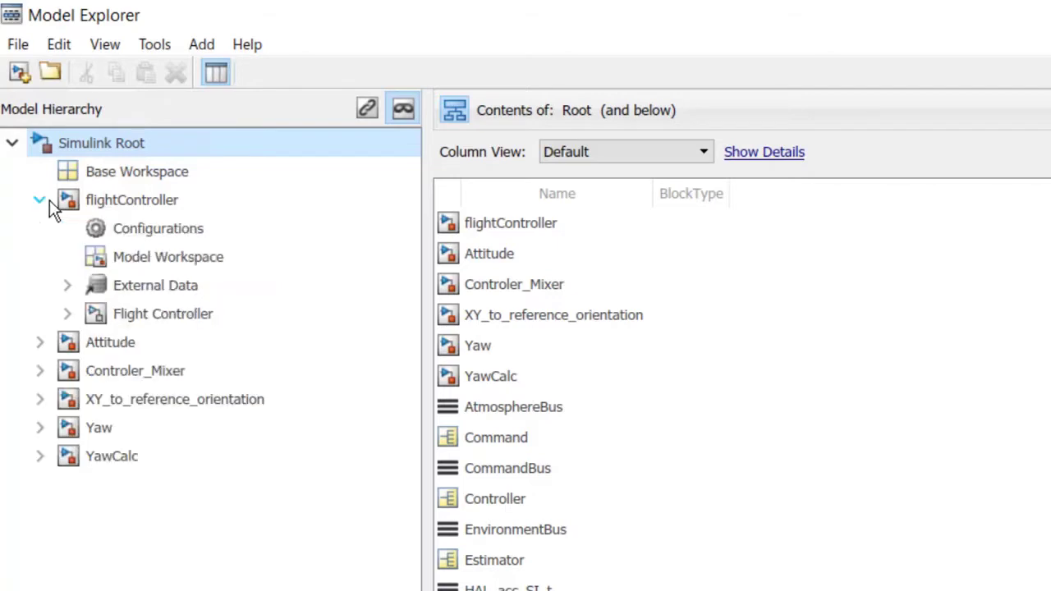
left_click(127, 234)
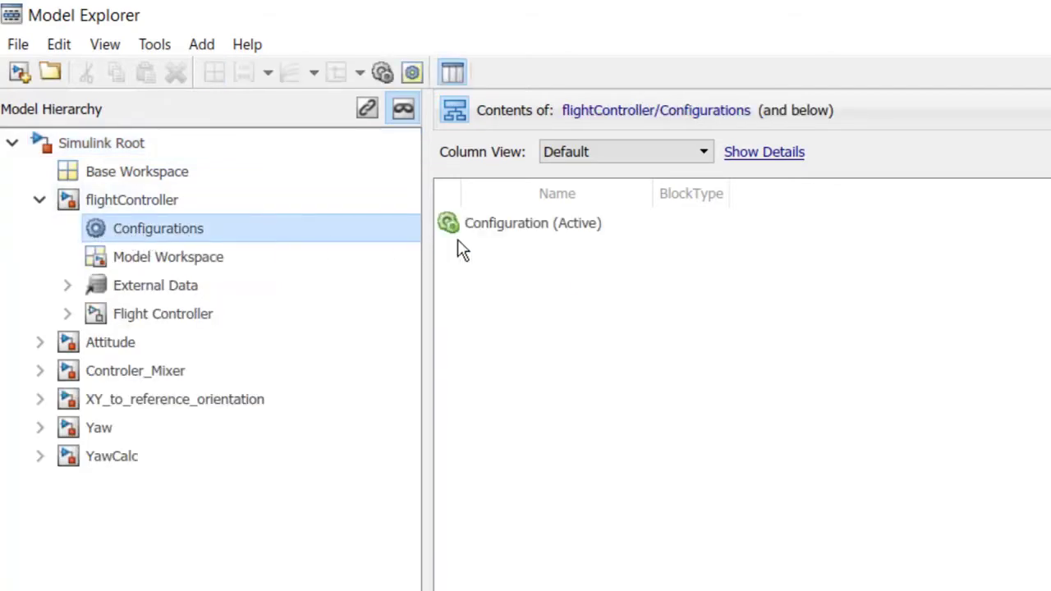
right_click(540, 238)
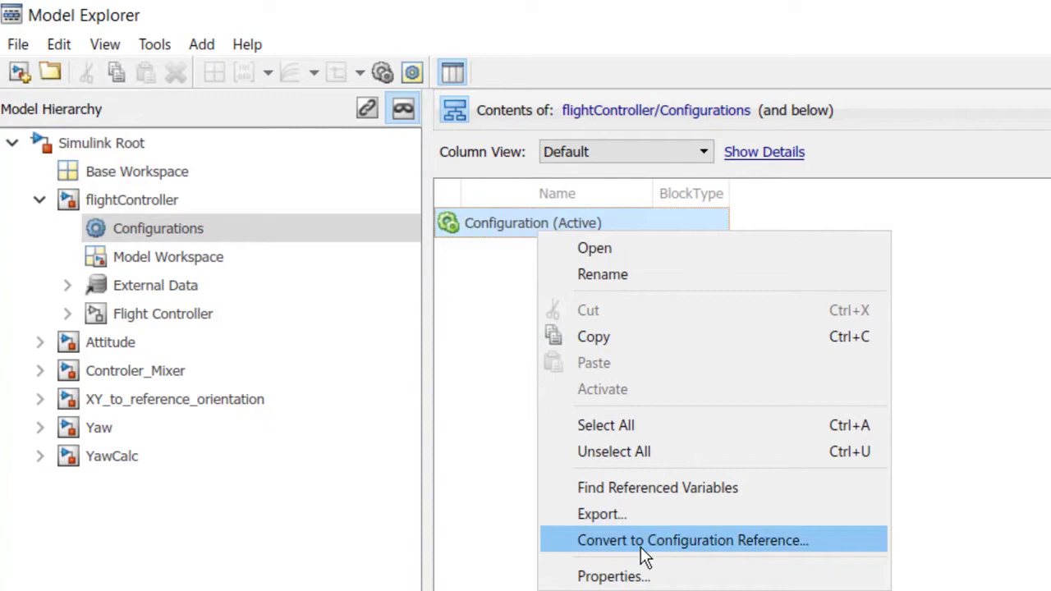
Convert the active configuration to reference ARefConfig, saved to configset.mat, then view the Base Workspace
left_click(641, 540)
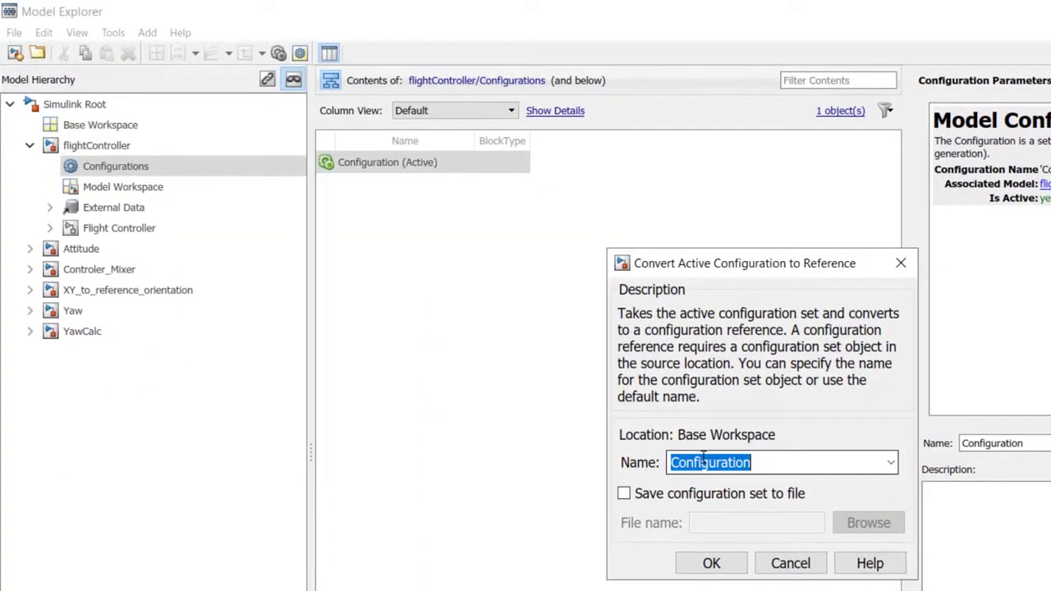
type("ARefConfig")
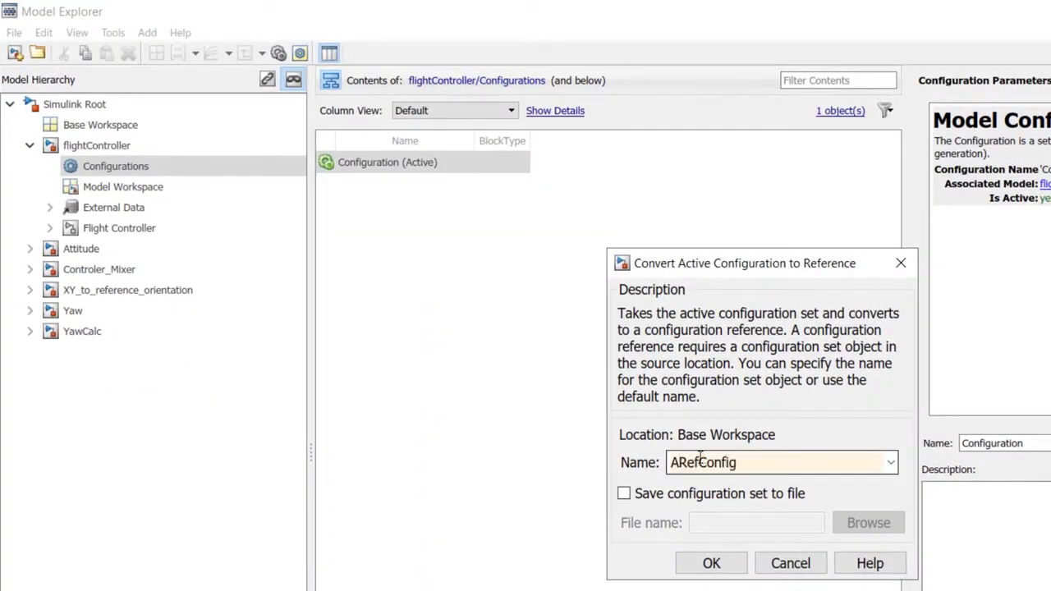
left_click(707, 494)
left_click(696, 523)
type("configset.ma")
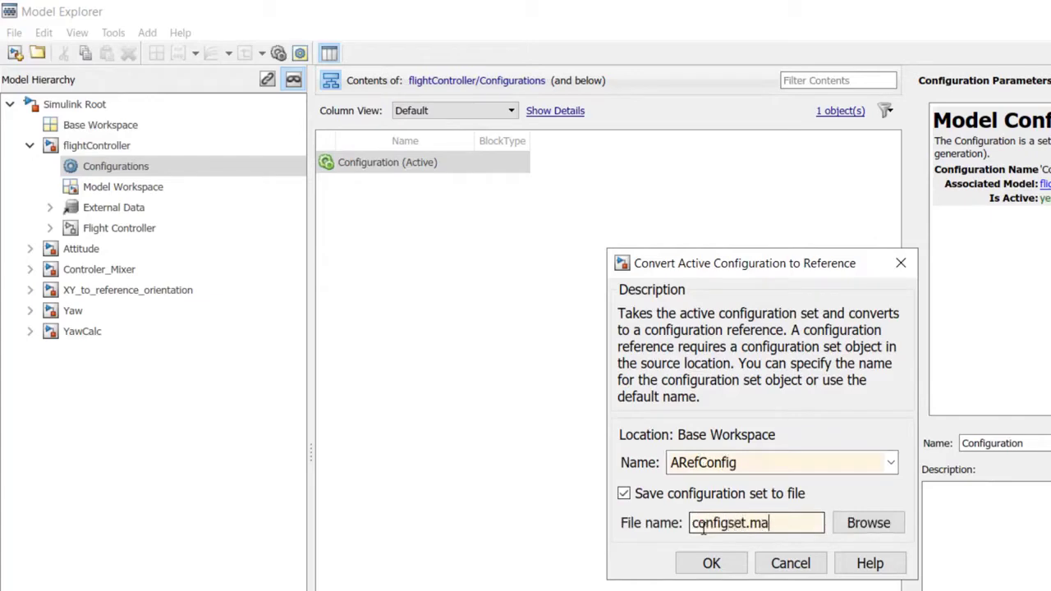
type("t")
left_click(709, 563)
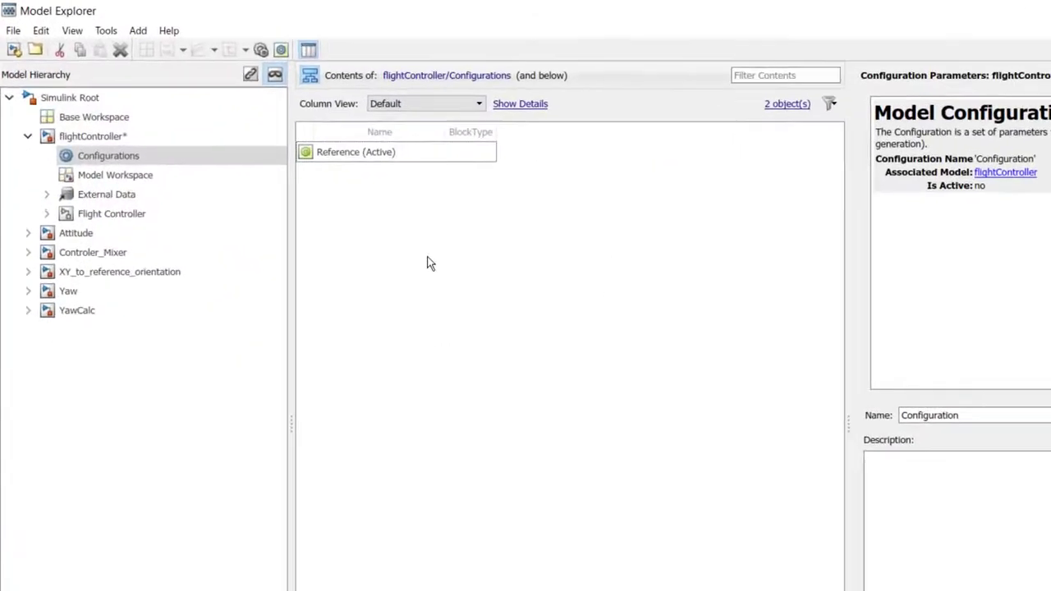
left_click(425, 157)
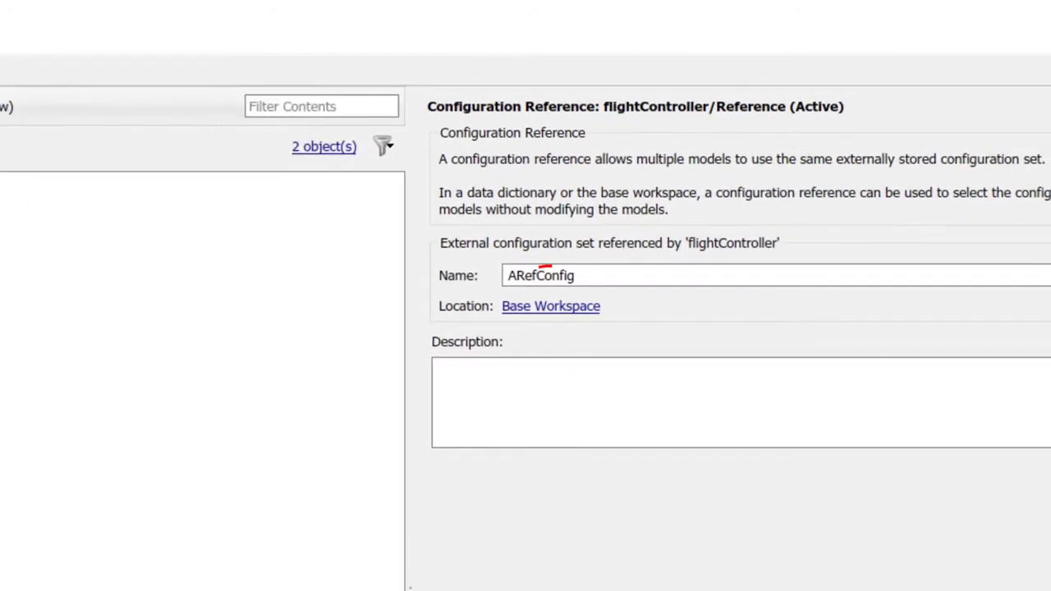
left_click(555, 312)
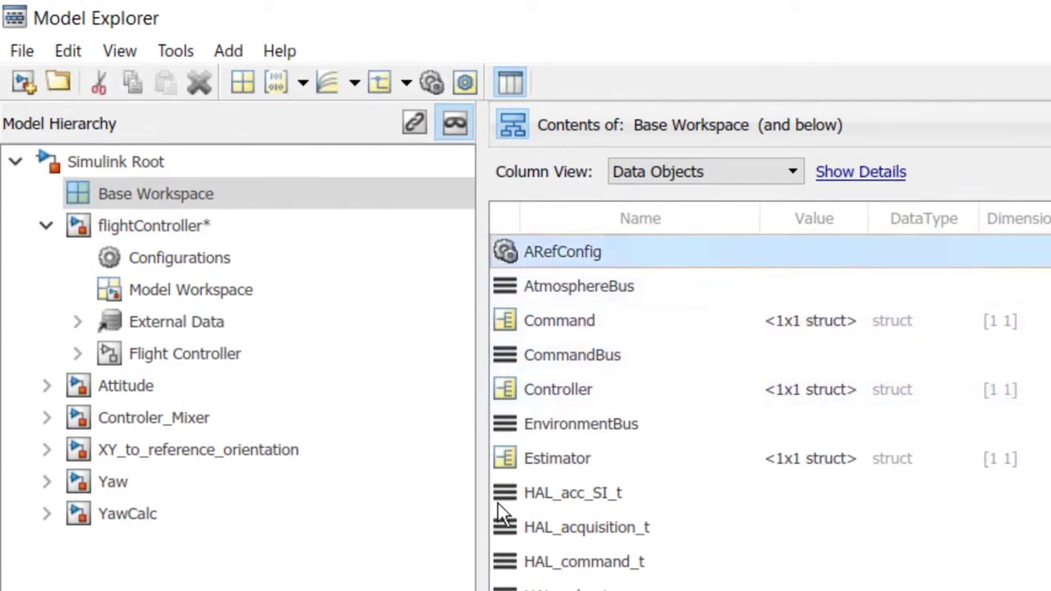
Reselect flightController's Configurations and bring up actions for Reference (Active)
left_click(213, 261)
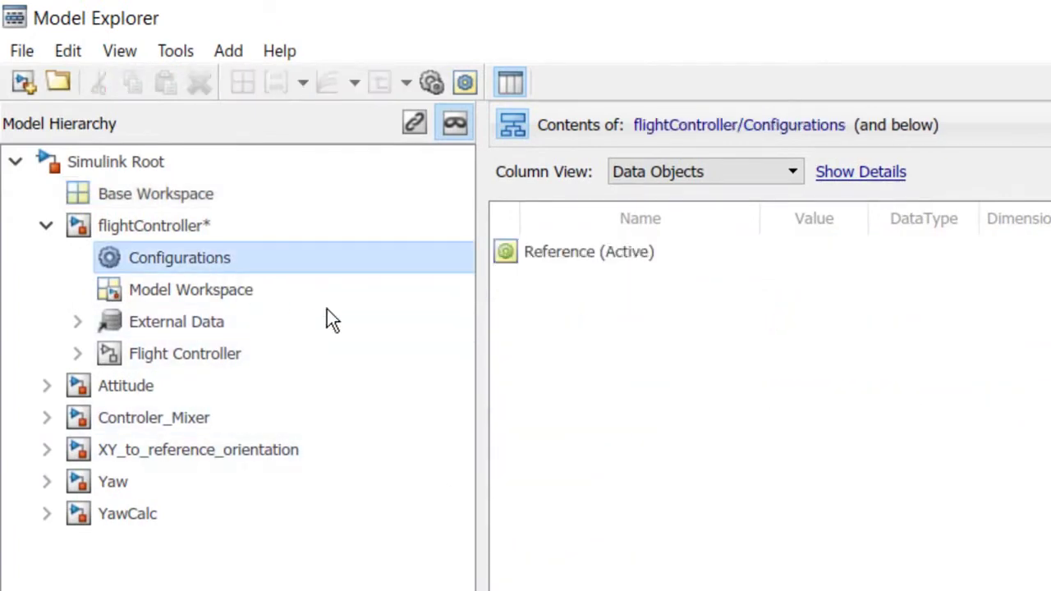
right_click(613, 252)
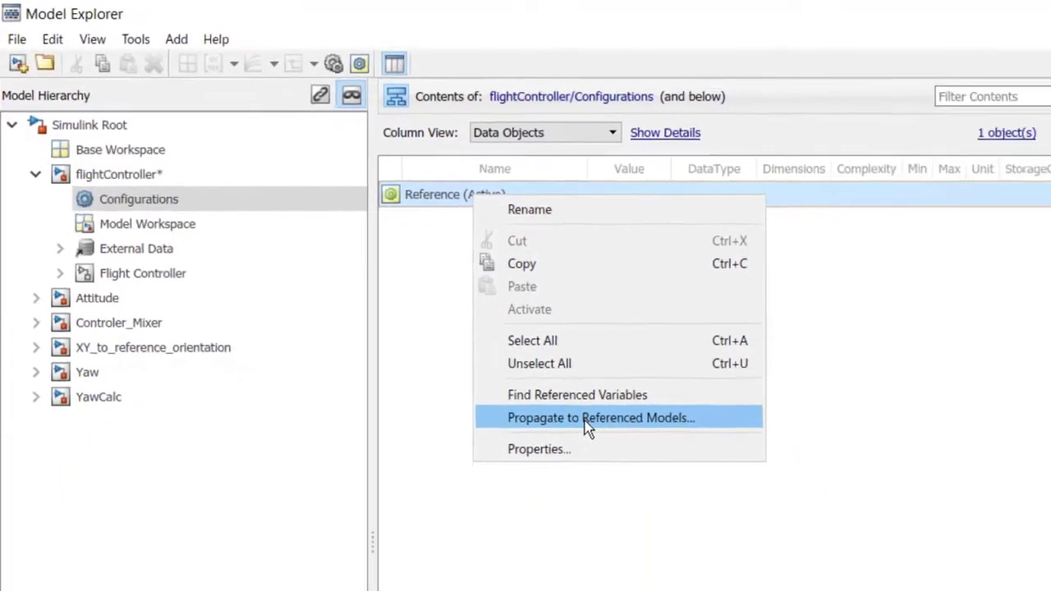
Propagate ARefConfig to Attitude, Controler_Mixer, XY_to_reference_orientation, Yaw and YawCalc, then show Attitude's Configurations
left_click(756, 544)
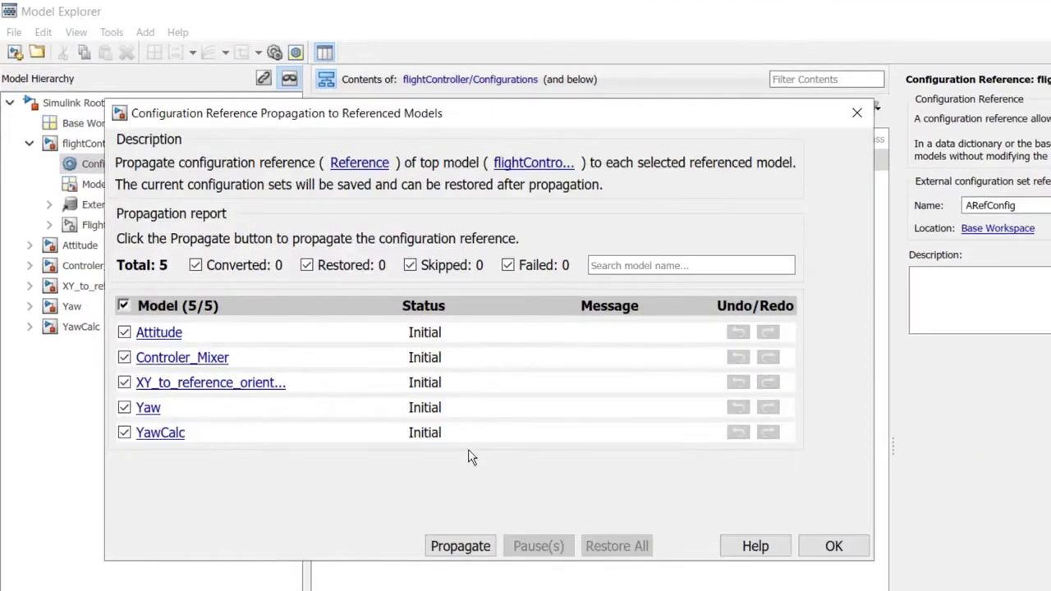
left_click(453, 551)
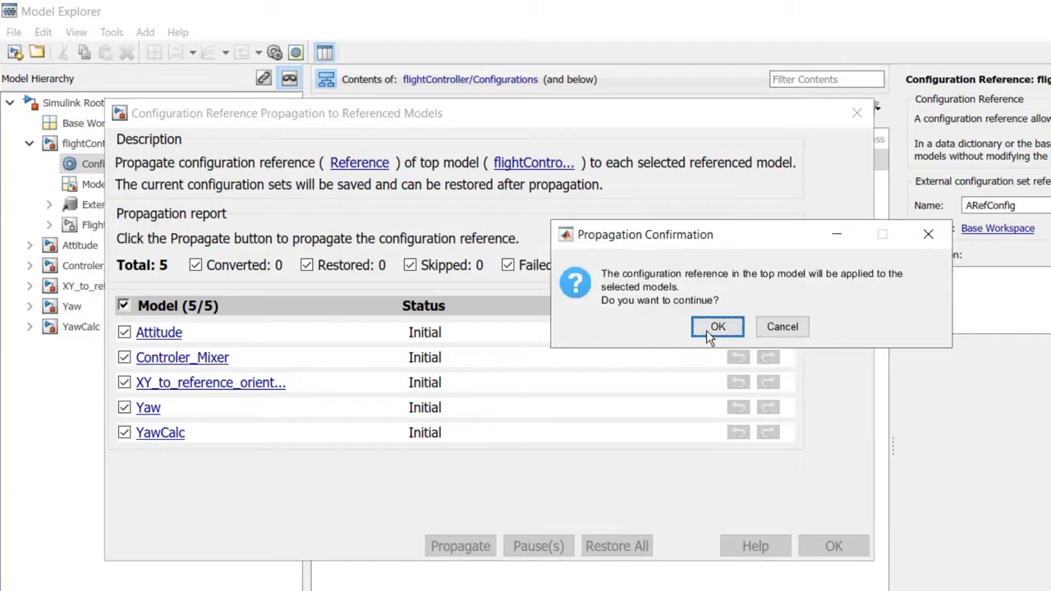
left_click(708, 328)
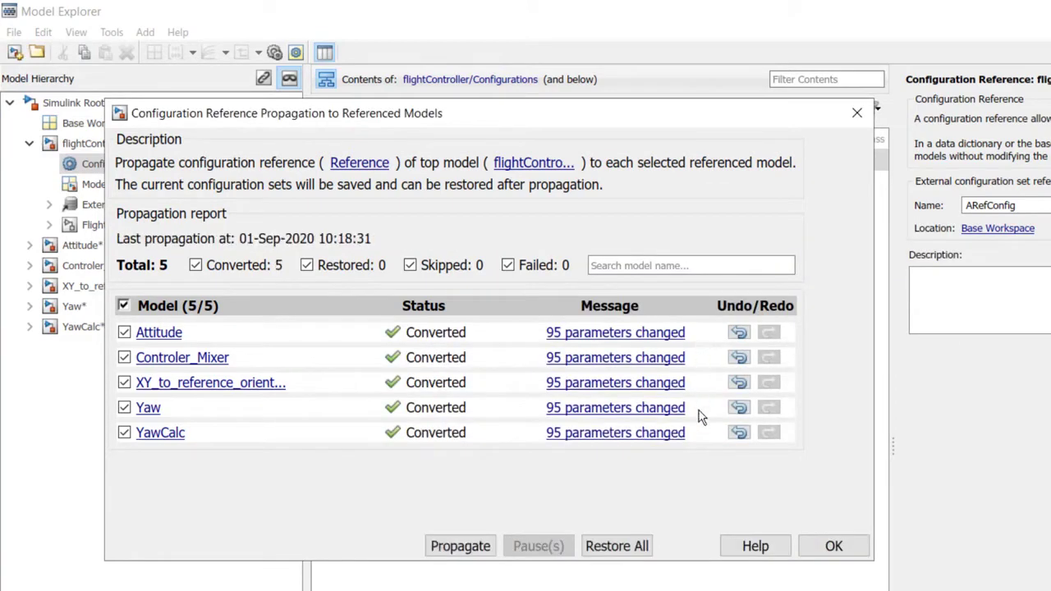
left_click(833, 547)
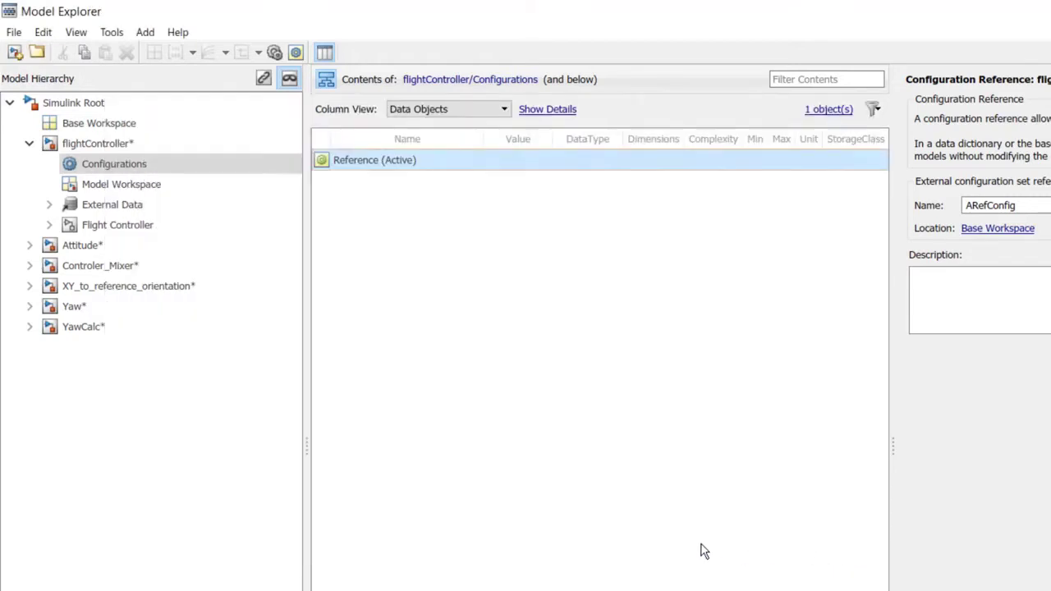
left_click(28, 246)
left_click(86, 265)
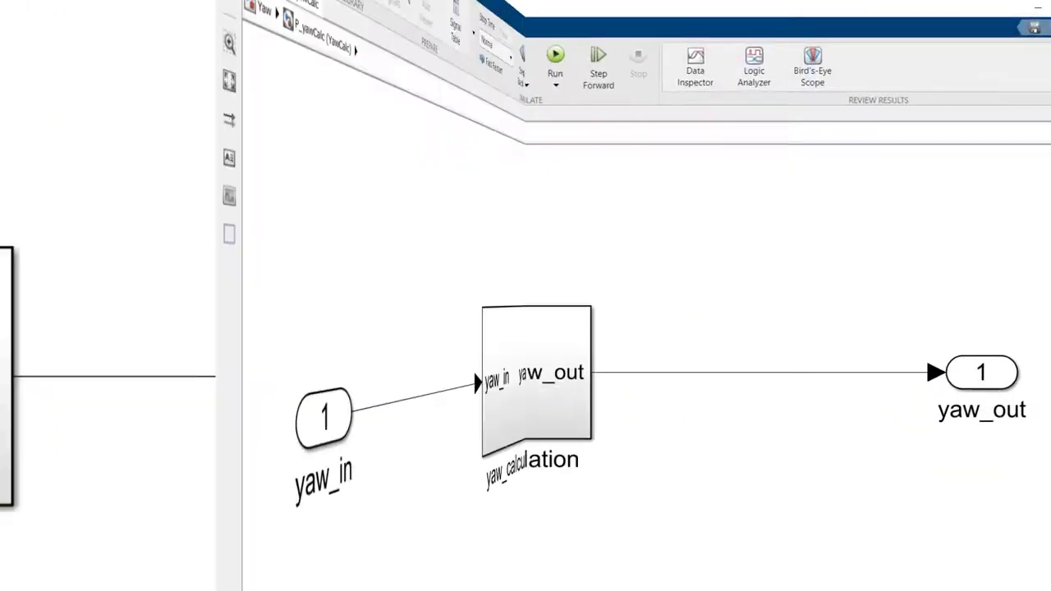
Open the referenced YawCalc model's settings via Model Settings > Referenced Model on the Modeling tab
left_click(269, 36)
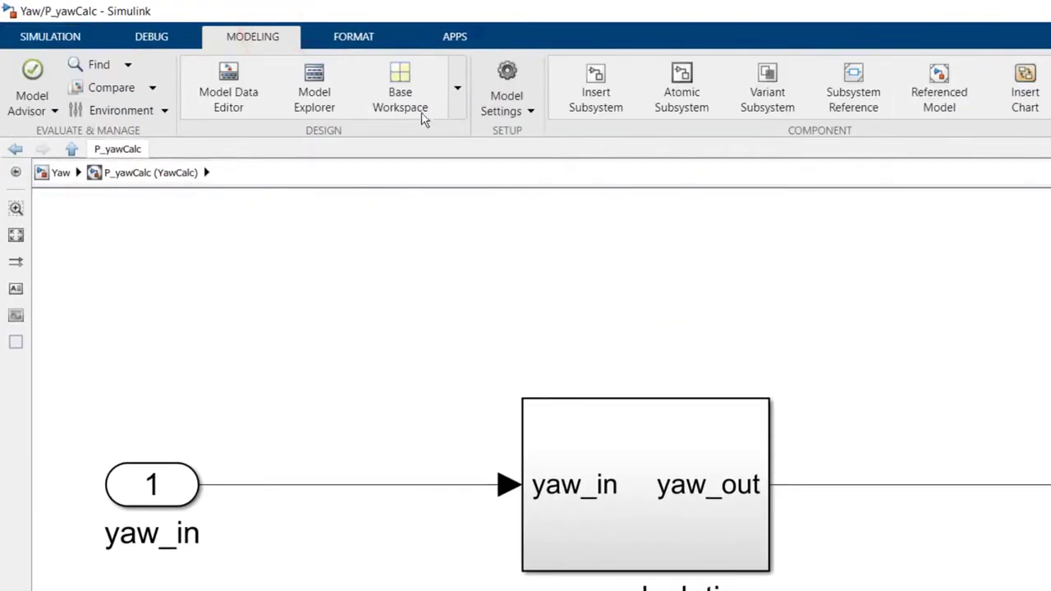
left_click(529, 112)
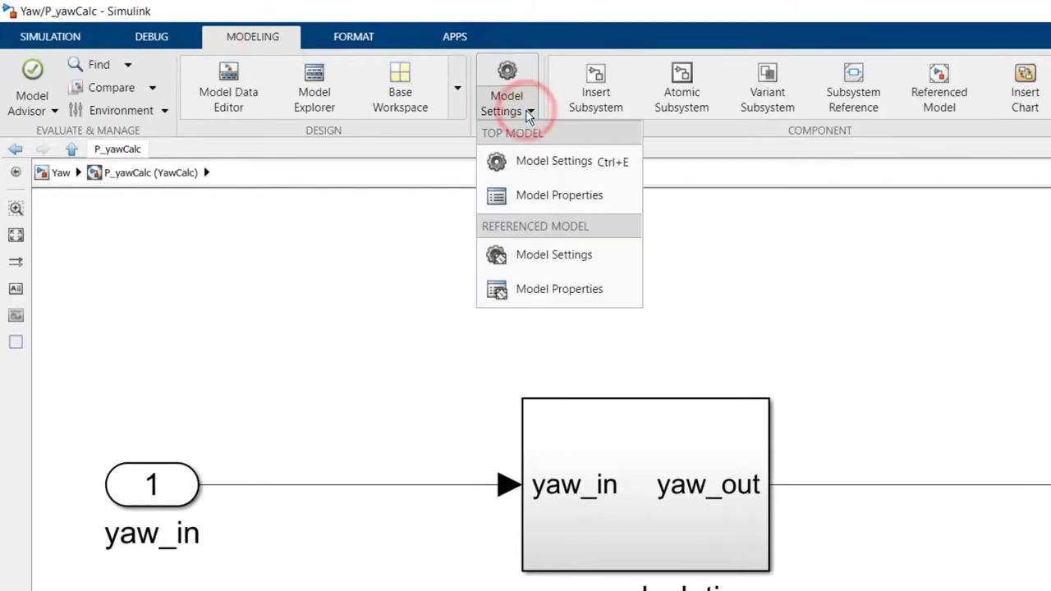
left_click(533, 253)
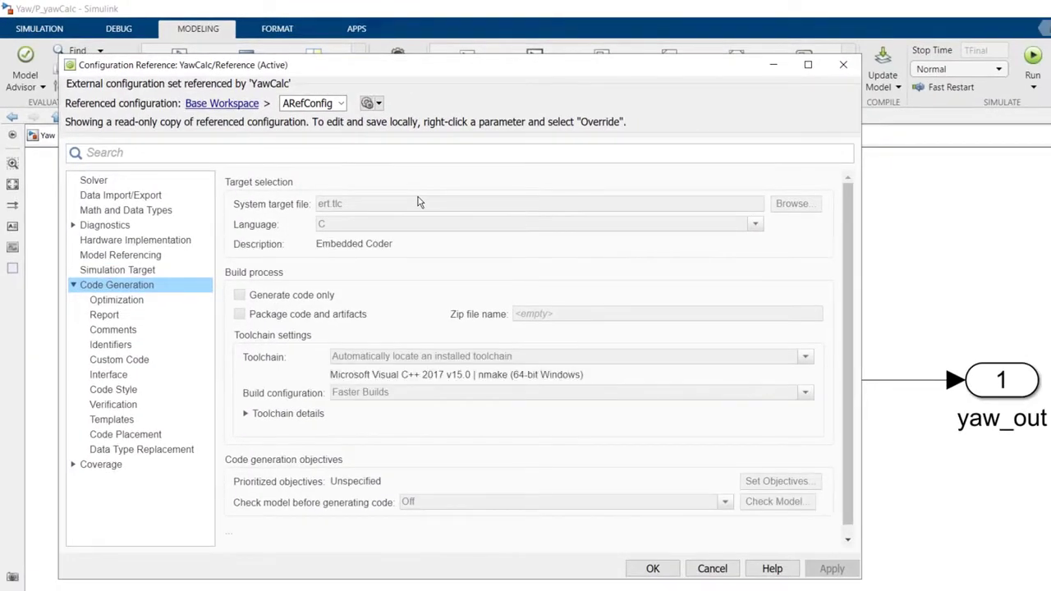
Locally override YawCalc's 'Total number of instances allowed per top model' to Multiple and accept
left_click(105, 257)
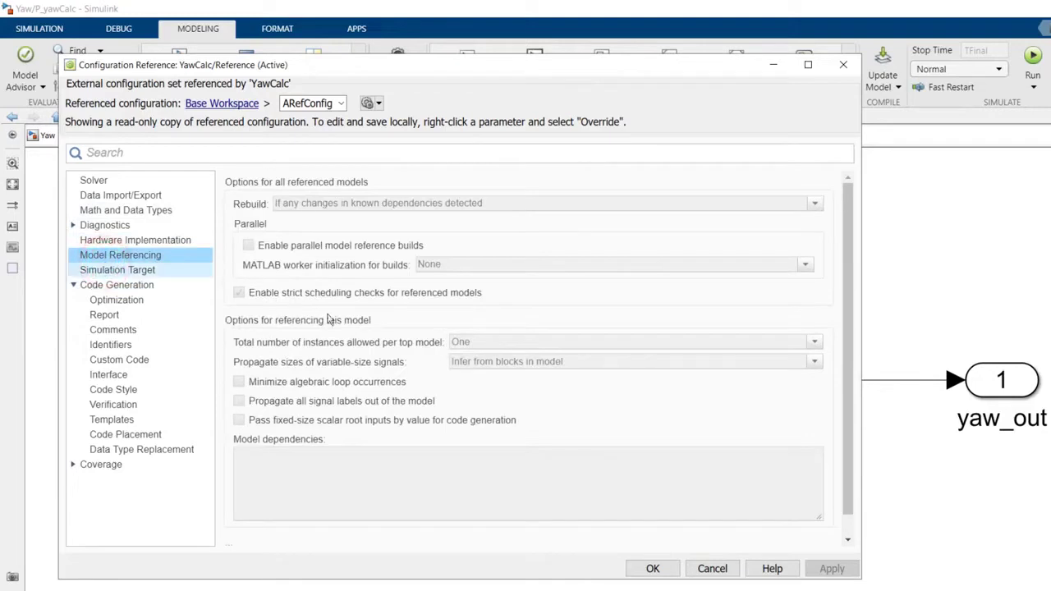
right_click(368, 345)
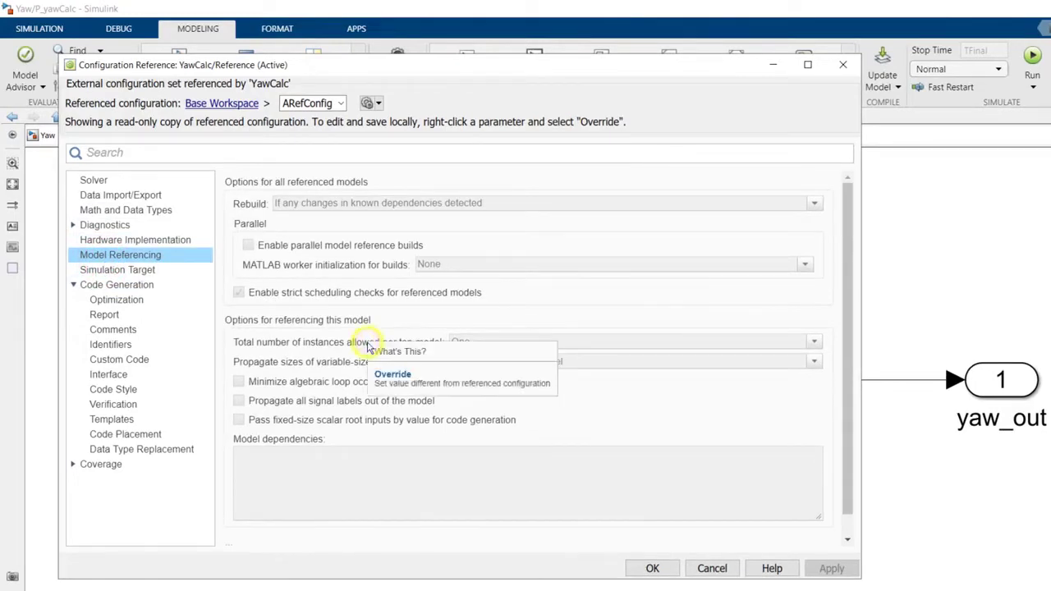
left_click(413, 379)
right_click(400, 348)
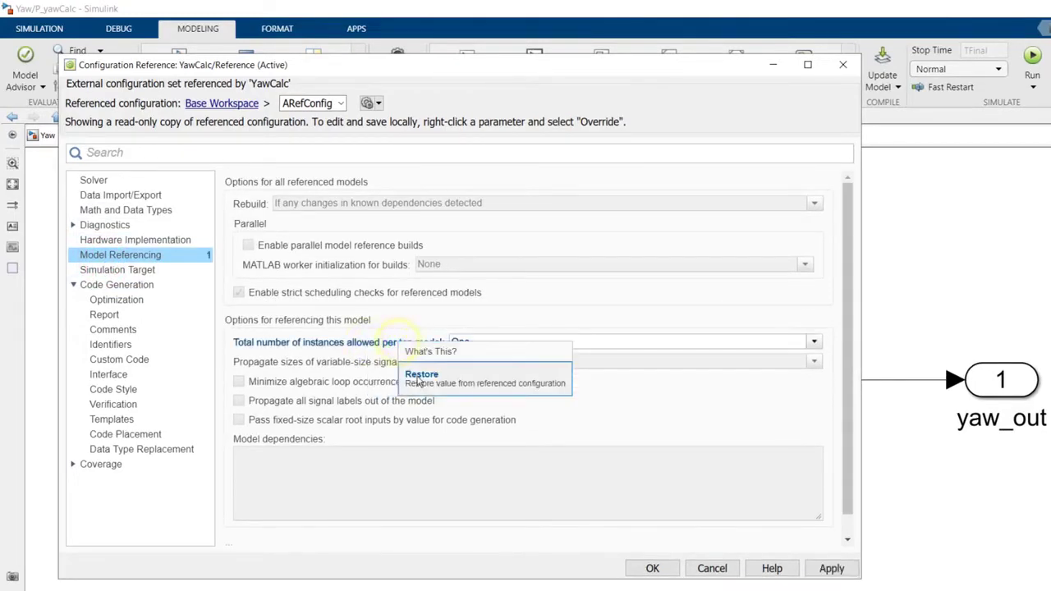
left_click(389, 348)
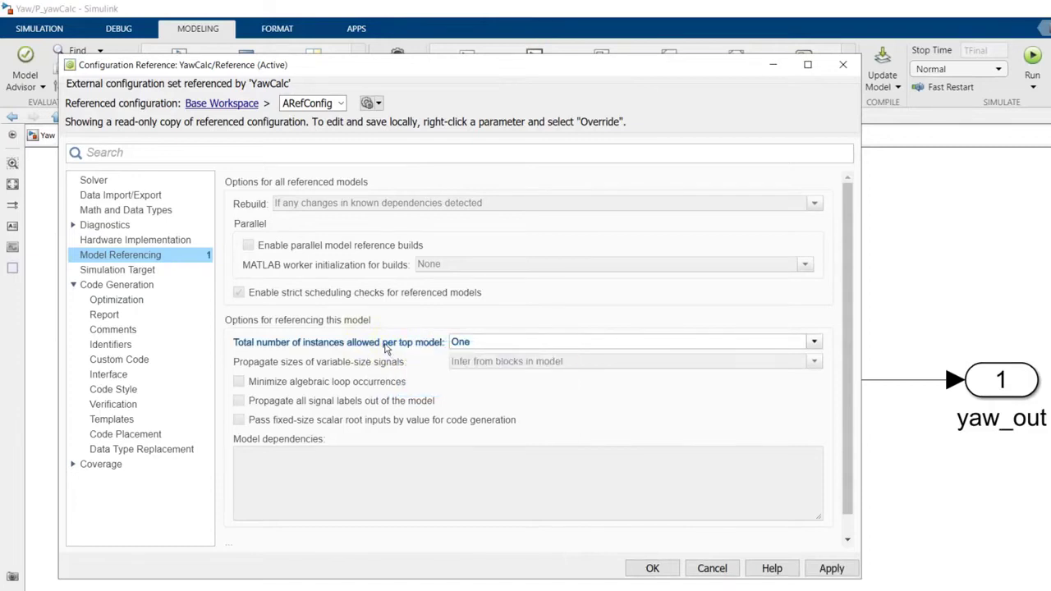
left_click(460, 343)
left_click(466, 381)
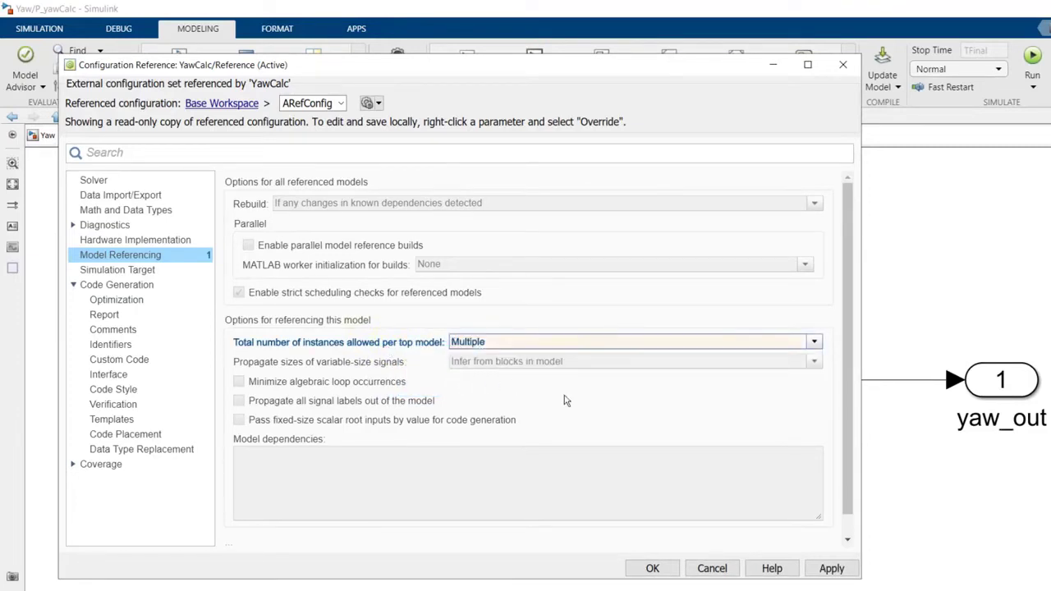
left_click(668, 569)
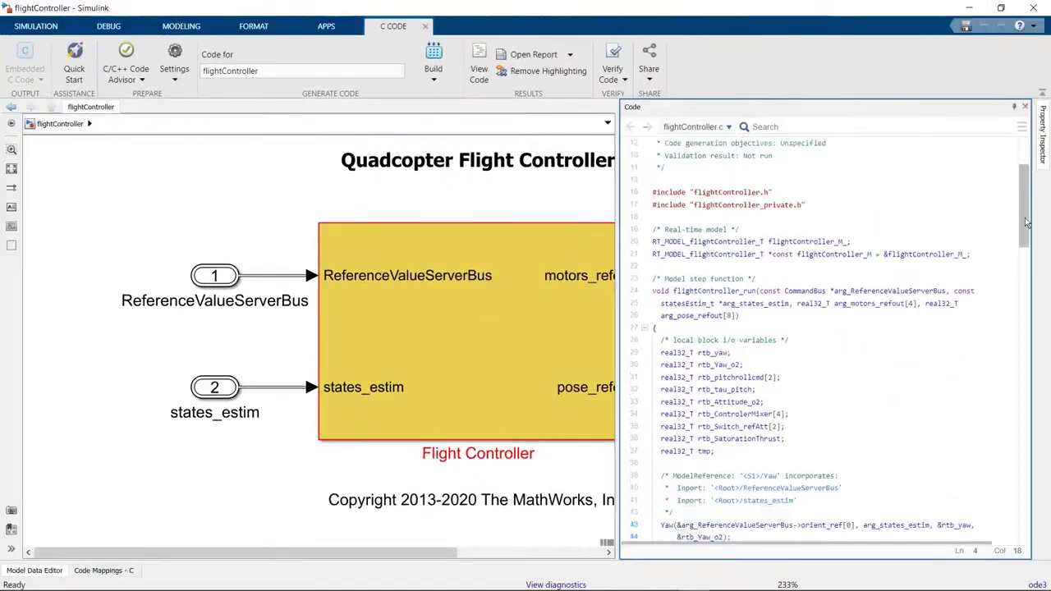
Scroll through the generated flightController.c code in the docked code panel
scroll(1026, 243, "down", 3)
left_click_drag(1025, 243, 1026, 374)
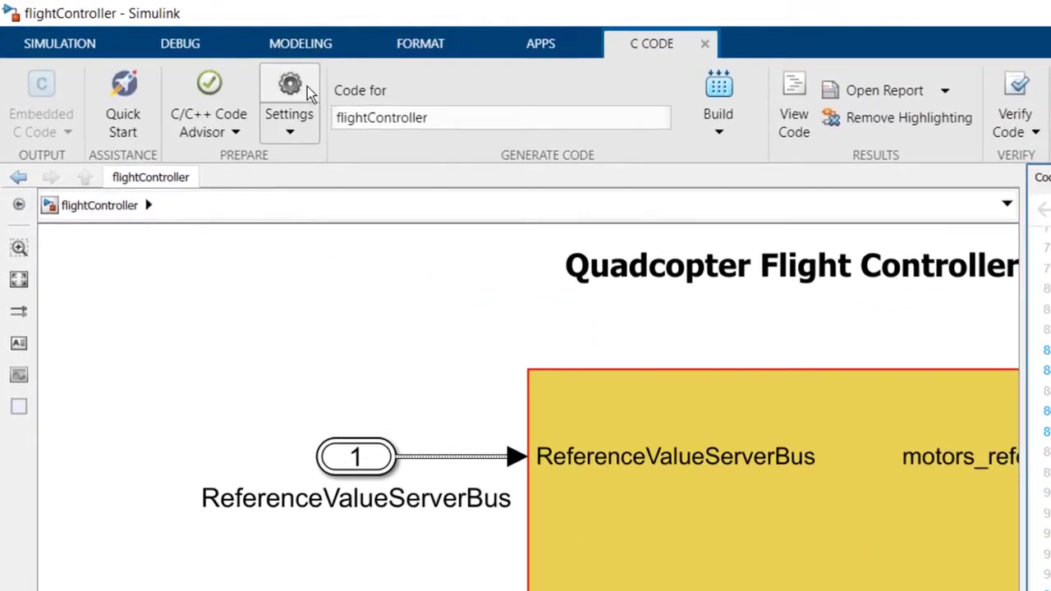
Open flightController's configuration settings, then the referenced ARefConfig set for editing
left_click(307, 86)
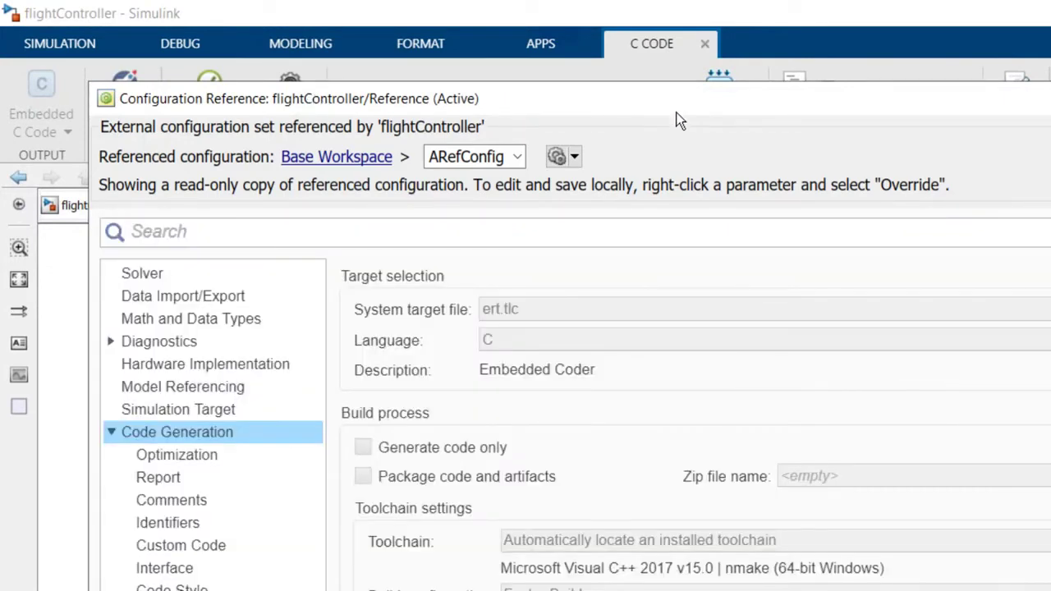
left_click(556, 156)
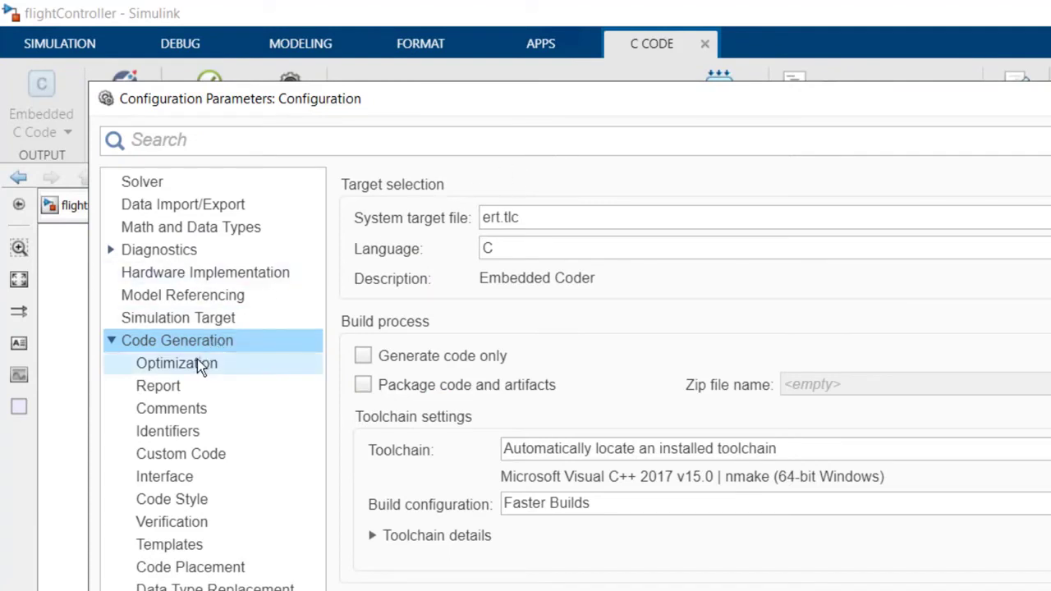
Set Default parameter behavior to Tunable under Code Generation > Optimization and close the configuration
left_click(199, 367)
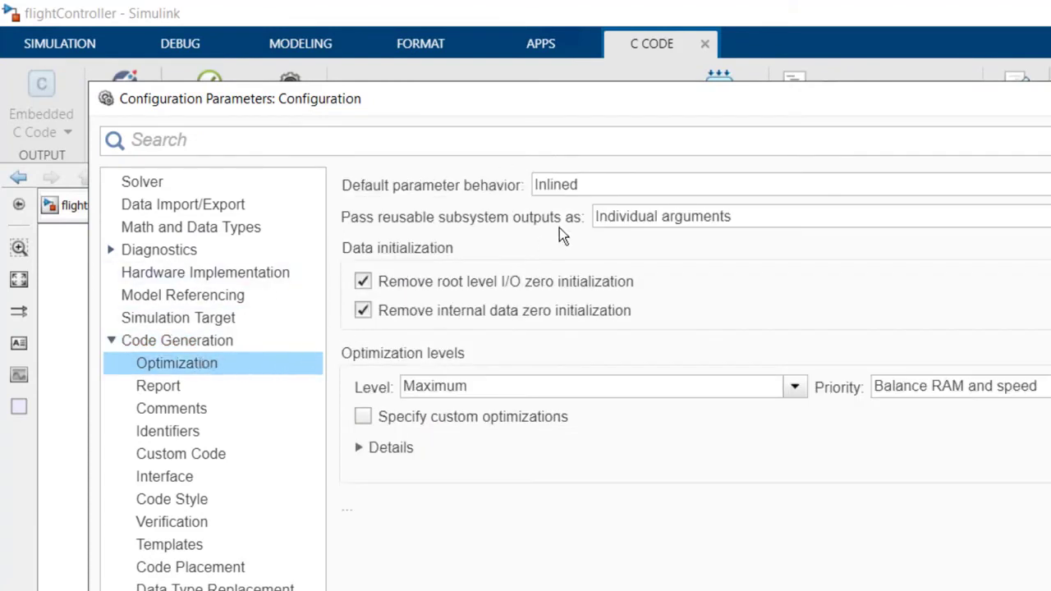
left_click(592, 192)
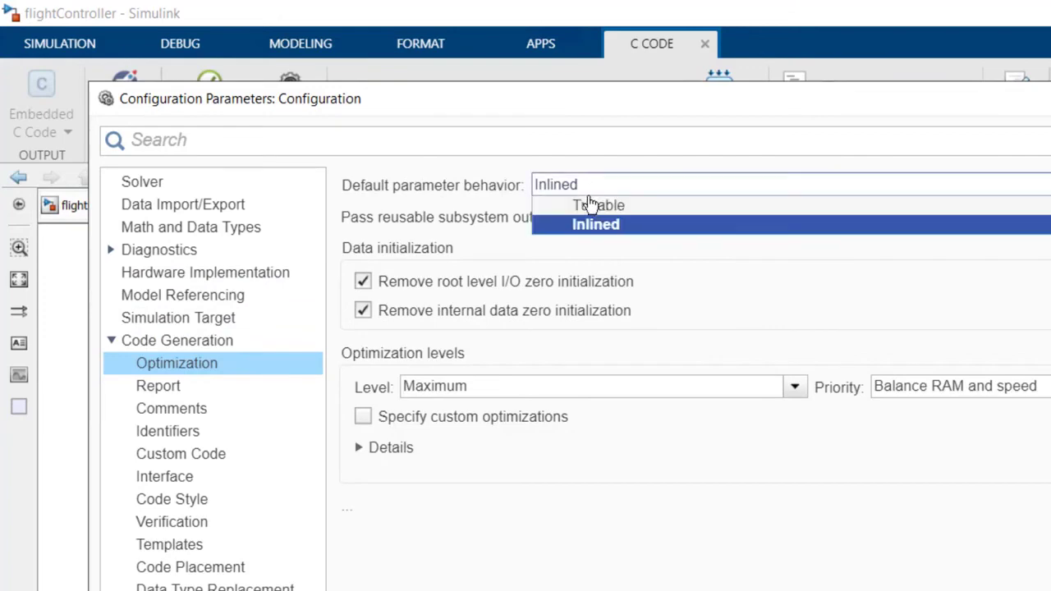
left_click(589, 206)
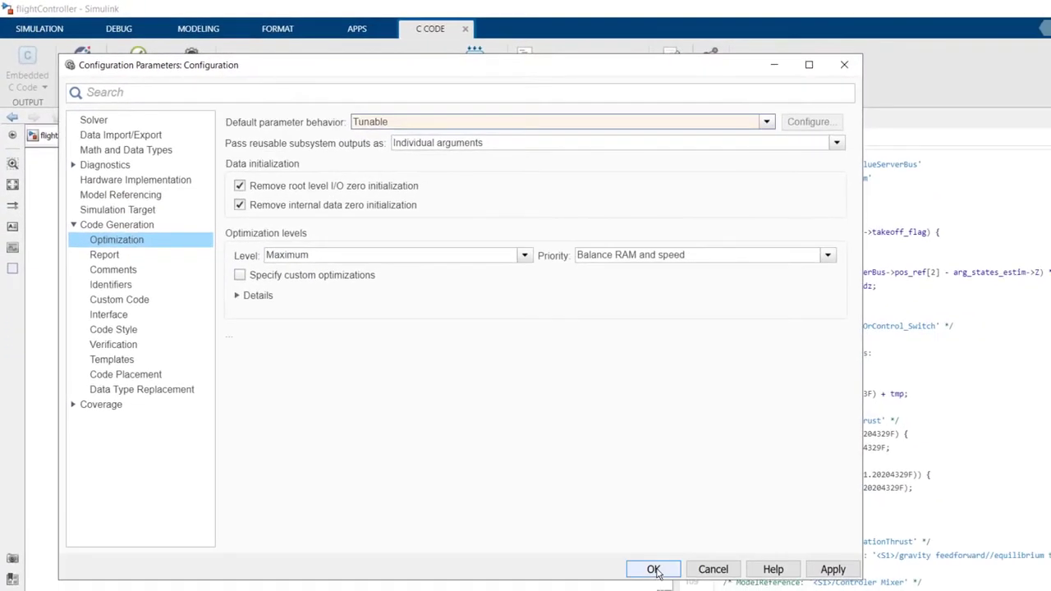
left_click(653, 570)
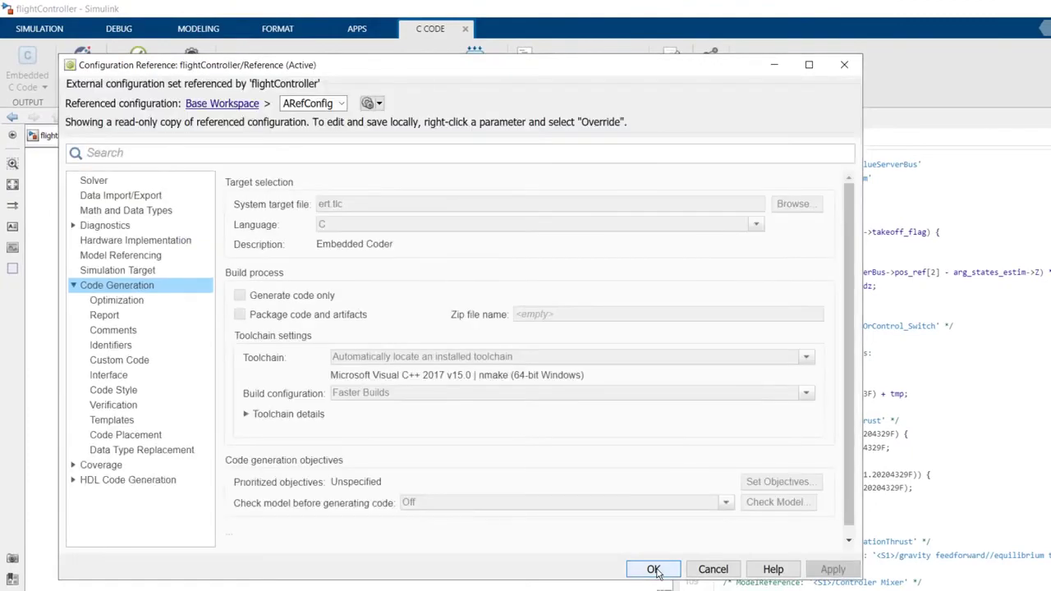
left_click(653, 569)
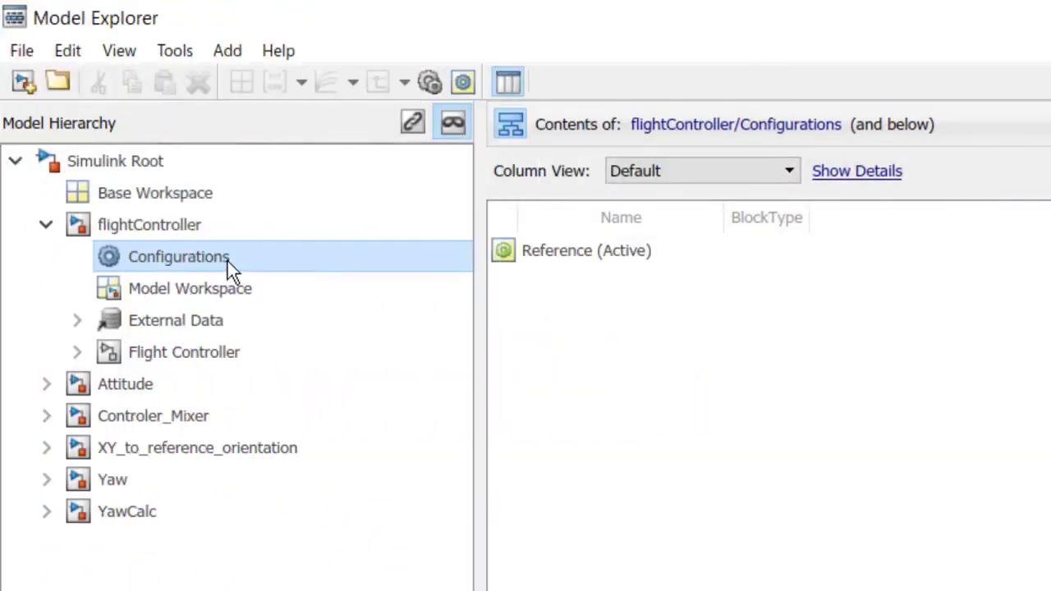
Show the context menu of flightController's active Reference configuration, offering Propagate to Referenced Models
right_click(580, 264)
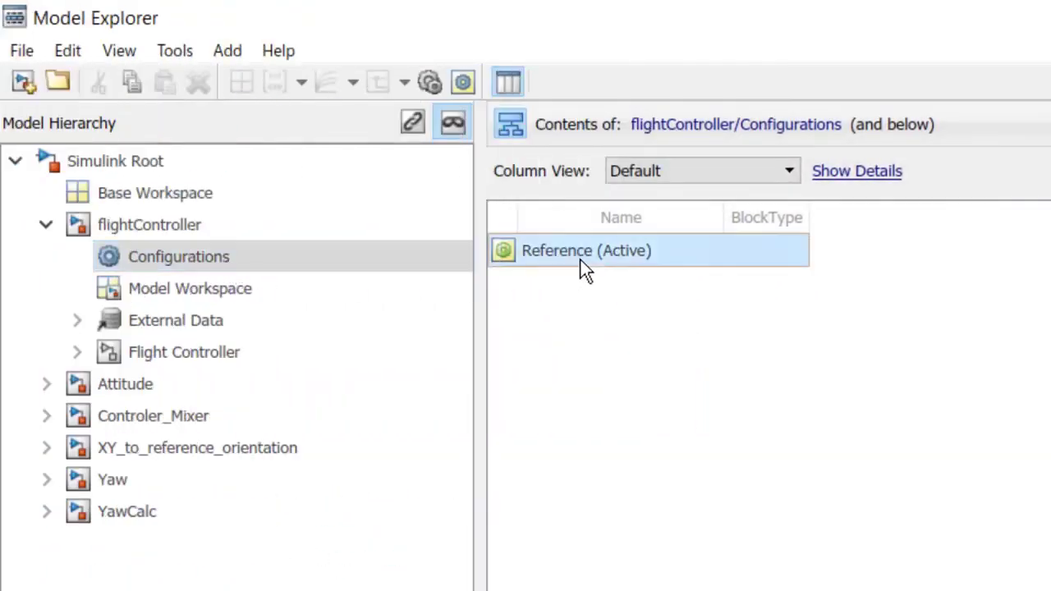